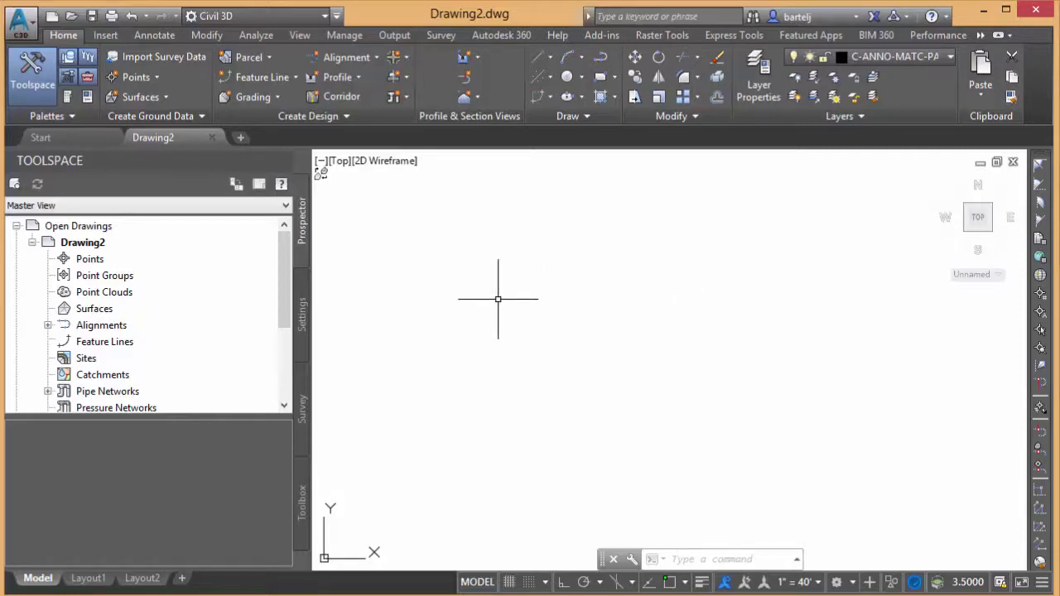
Open the Desktop's Tuesday folder in File Explorer and scroll to 318_333_3.dwg
{"action": "key", "text": "super+e"}
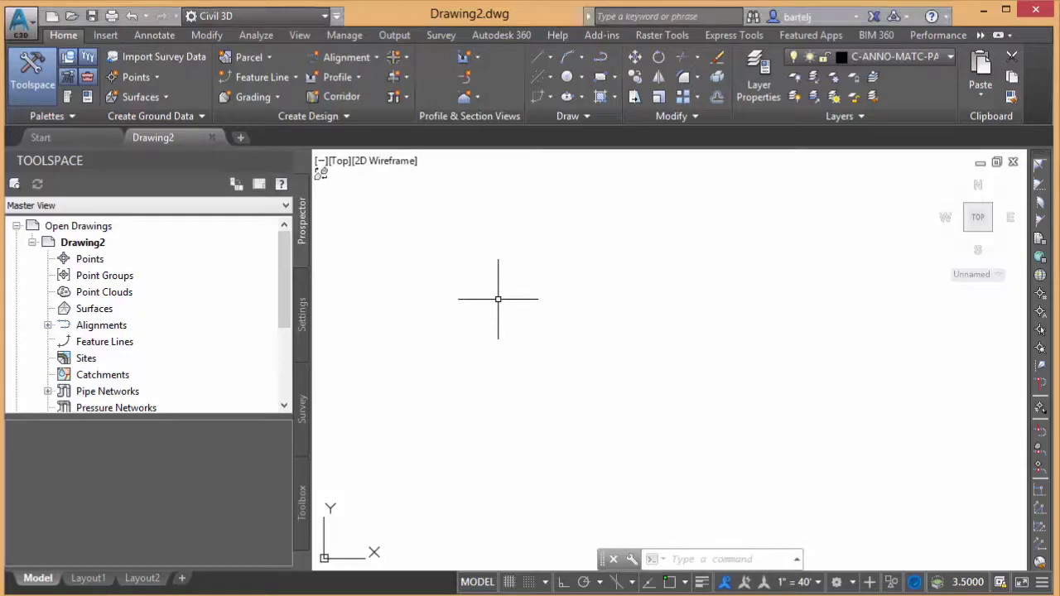
{"action": "double_click", "coordinate": [512, 159]}
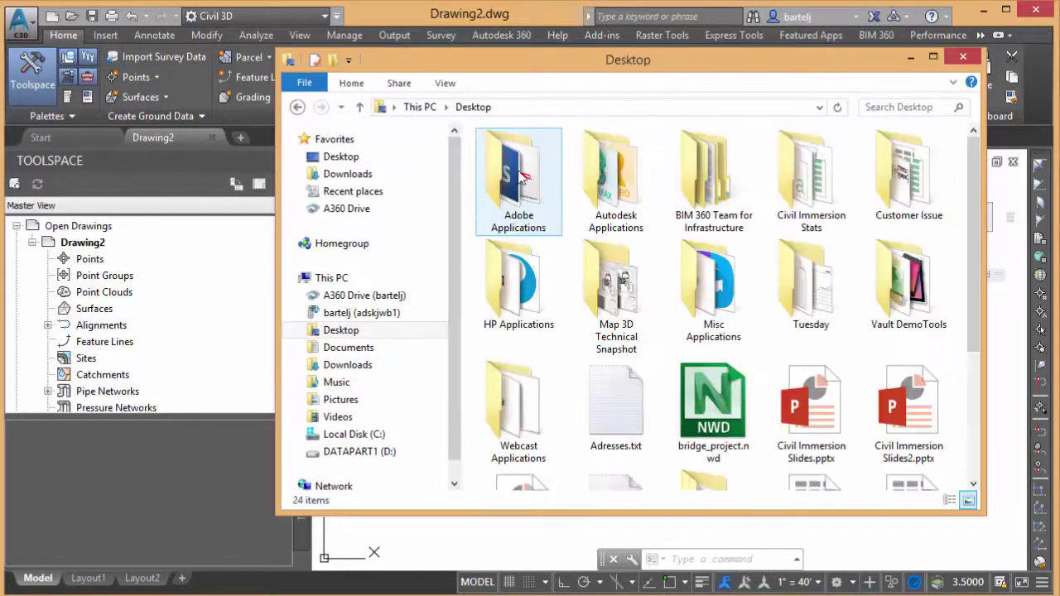
{"action": "double_click", "coordinate": [801, 287]}
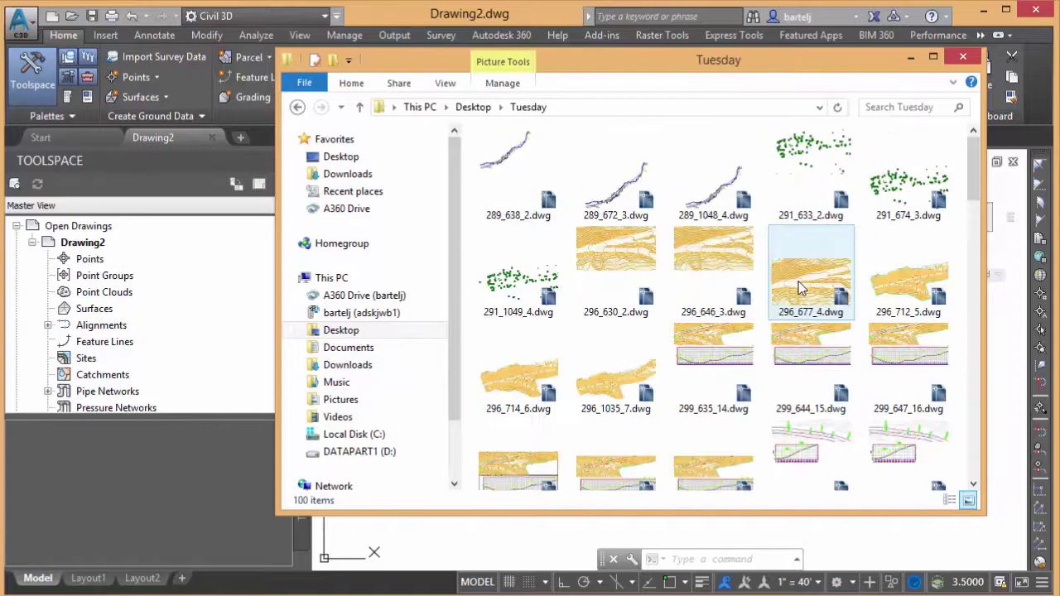
{"action": "left_click_drag", "start_coordinate": [977, 178], "coordinate": [978, 289]}
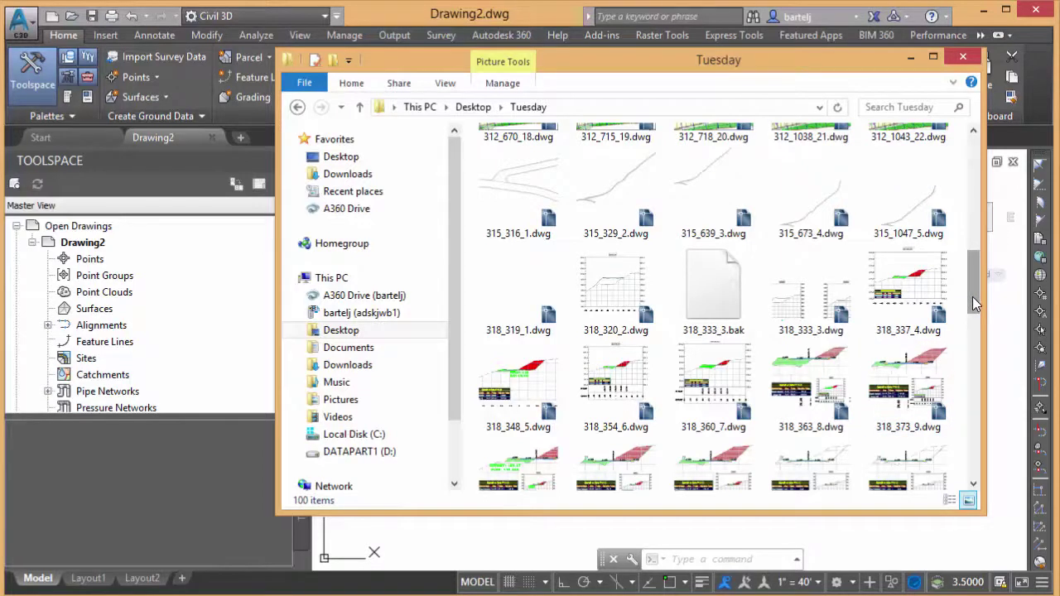
{"action": "scroll", "coordinate": [969, 311], "scroll_direction": "down", "scroll_amount": 3}
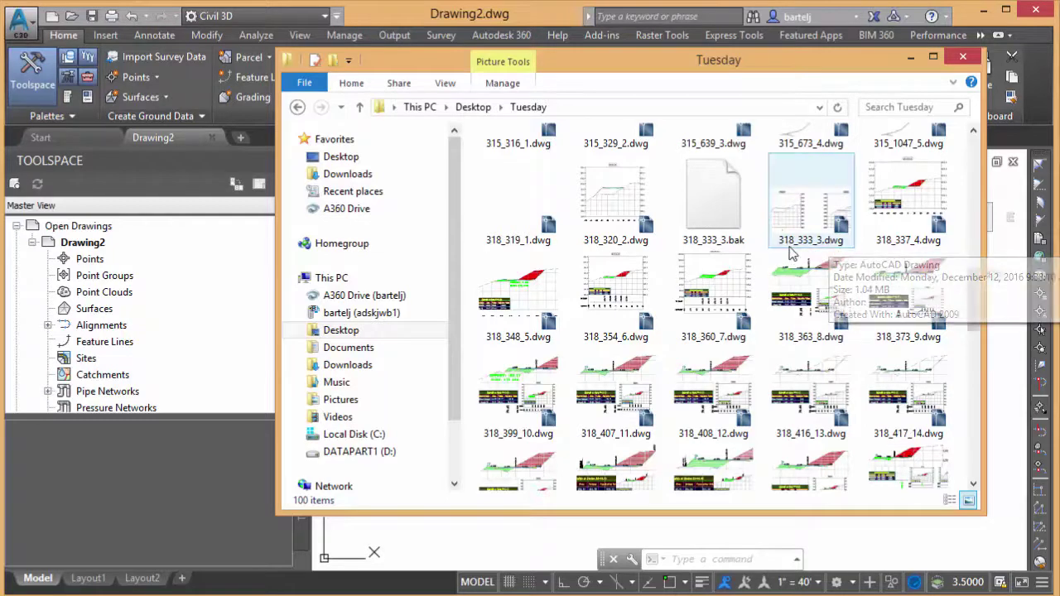
{"action": "mouse_move", "coordinate": [803, 247]}
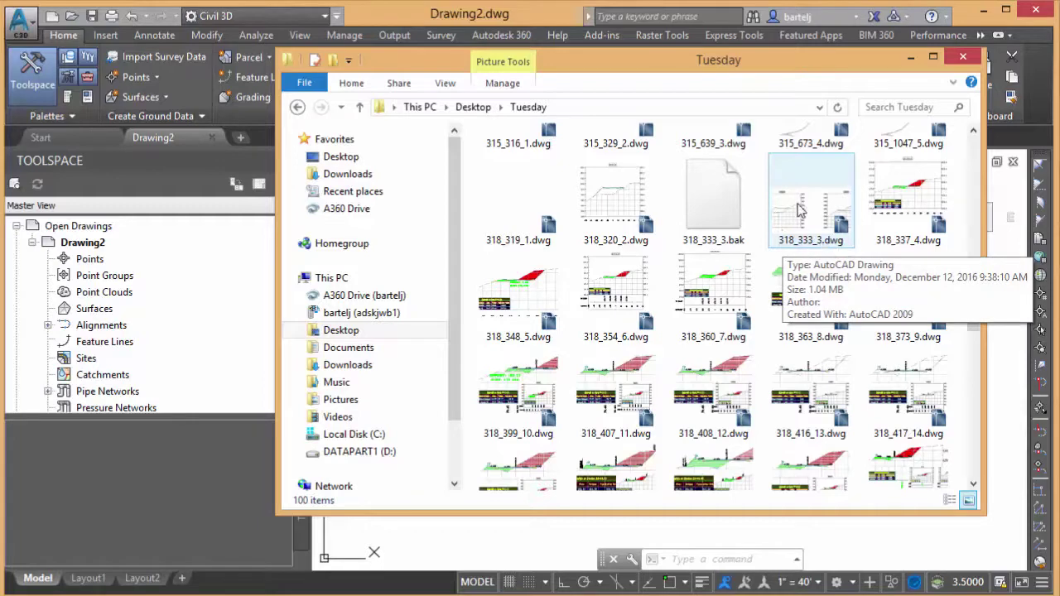
Show the Summary tab of 318_333_3.dwg's file Properties, moved to the screen centre
{"action": "right_click", "coordinate": [798, 202]}
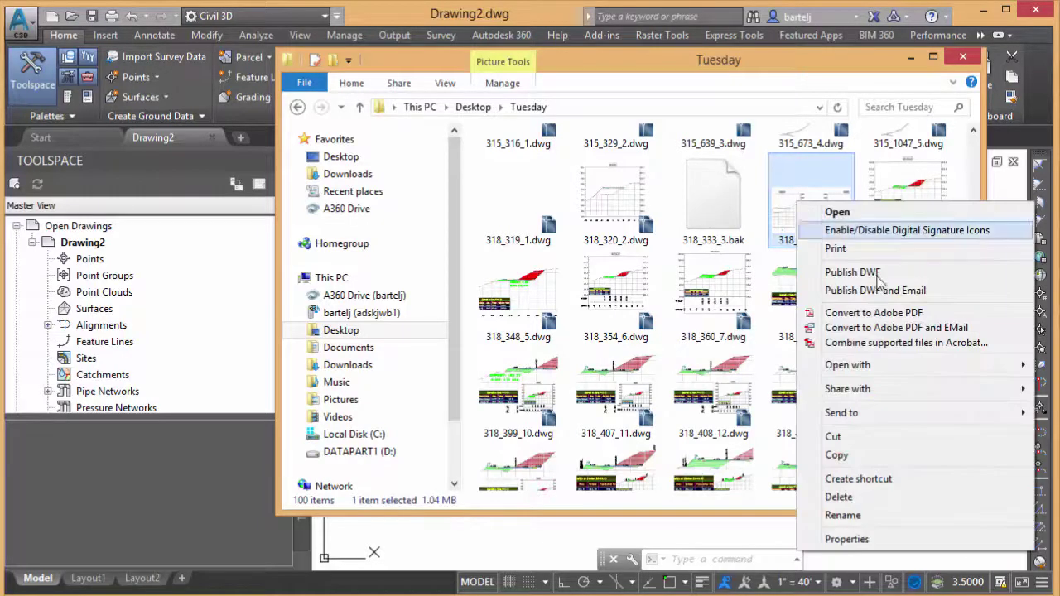
{"action": "left_click", "coordinate": [857, 539]}
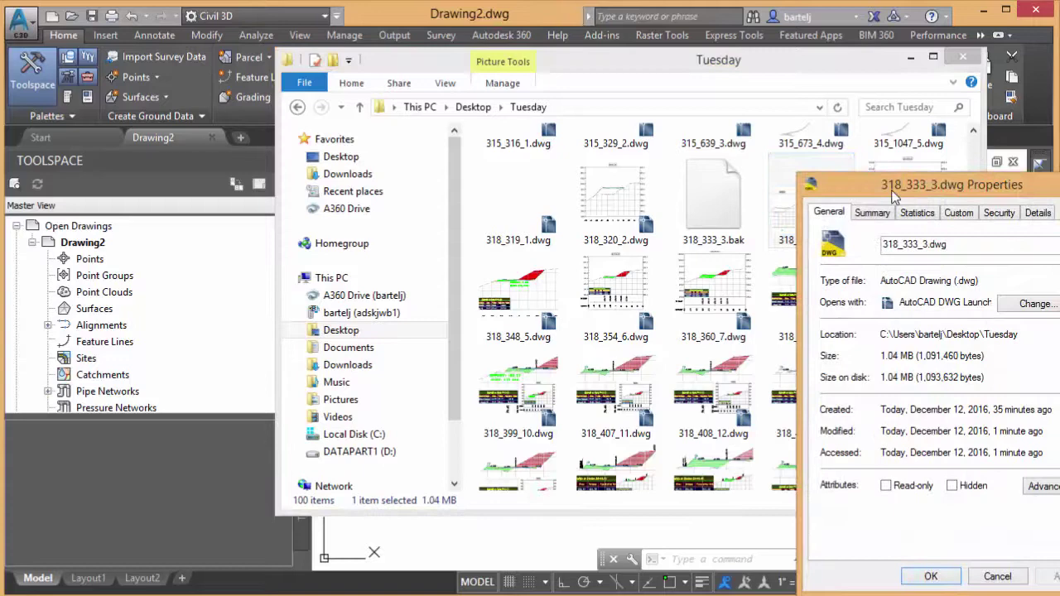
{"action": "left_click_drag", "start_coordinate": [893, 195], "coordinate": [656, 68]}
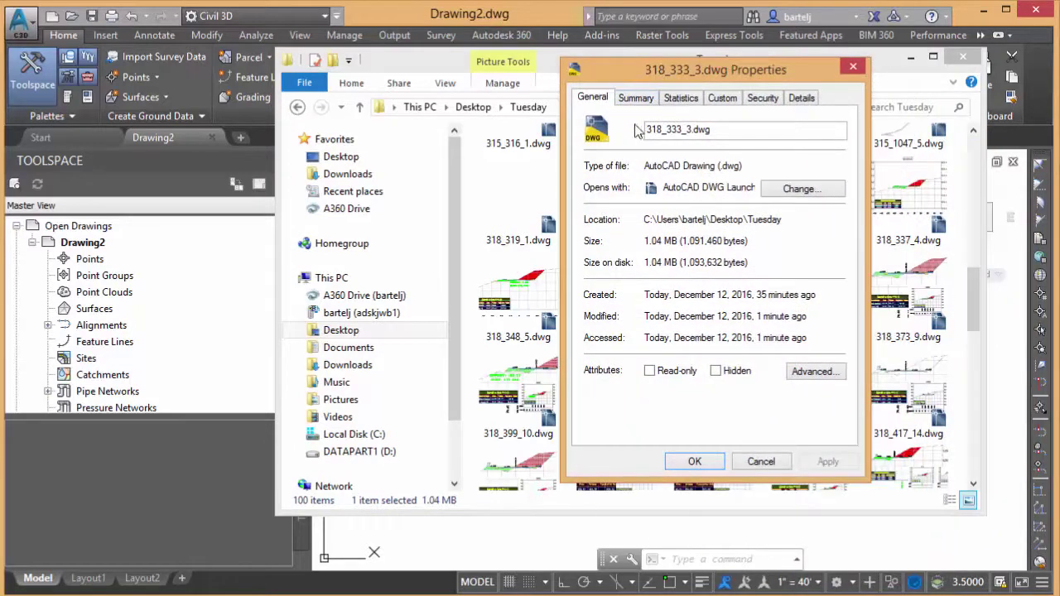
{"action": "left_click", "coordinate": [637, 99]}
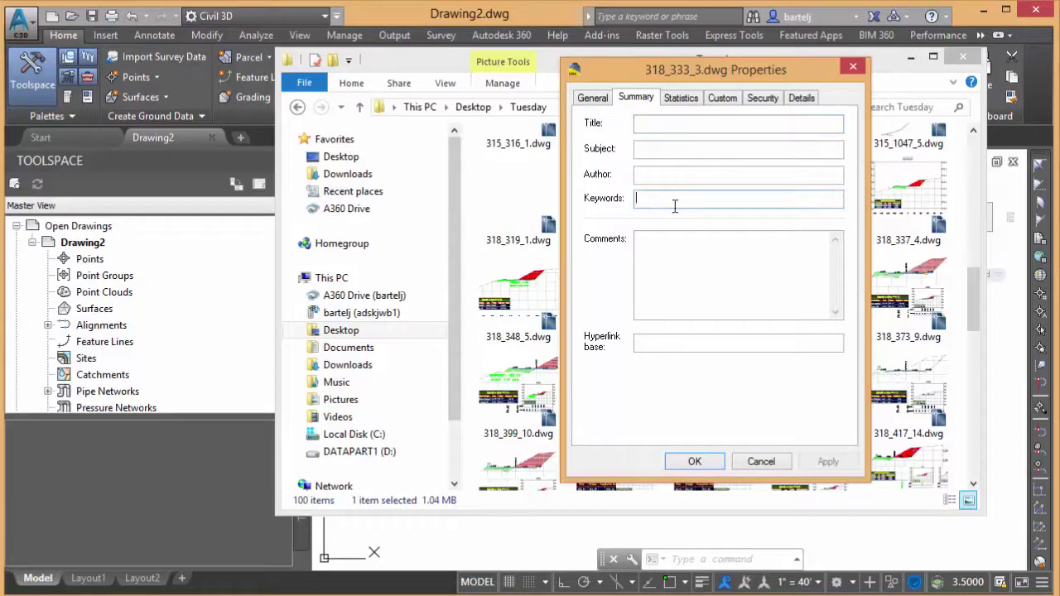
Cancel the 318_333_3.dwg Properties dialog, leaving its Keywords field empty
{"action": "left_click", "coordinate": [676, 204]}
{"action": "left_click", "coordinate": [760, 462]}
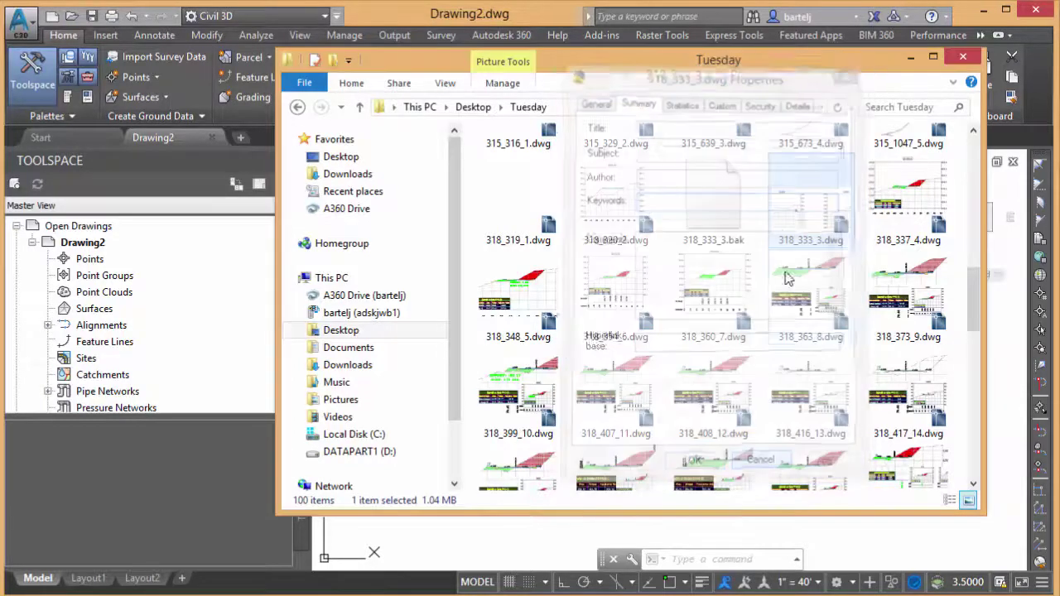
Close Explorer and open 318_333_3.dwg from the Tuesday folder in Civil 3D
{"action": "left_click", "coordinate": [963, 56]}
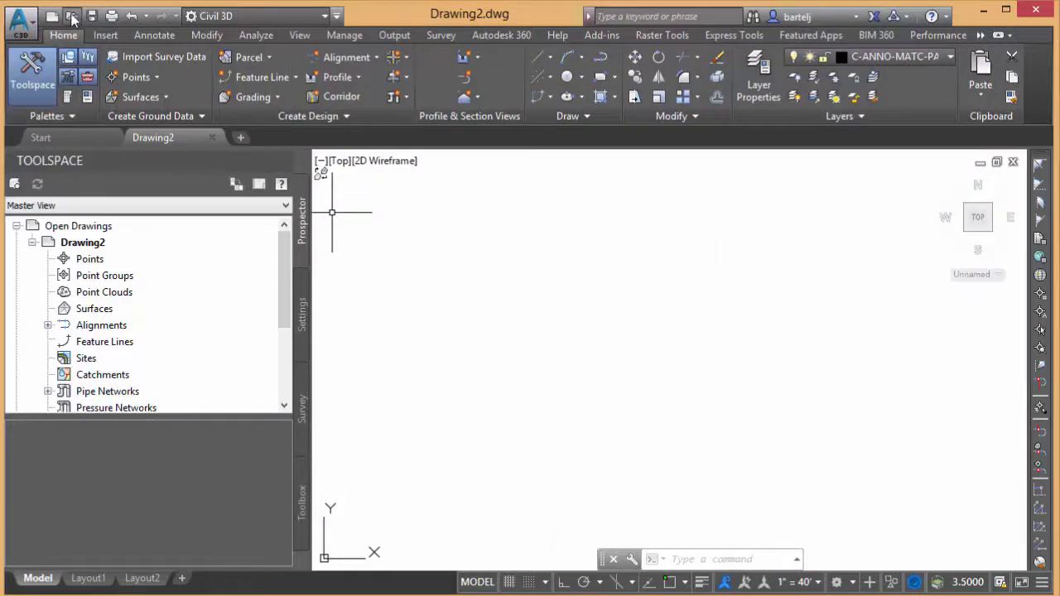
{"action": "key", "text": "ctrl+o"}
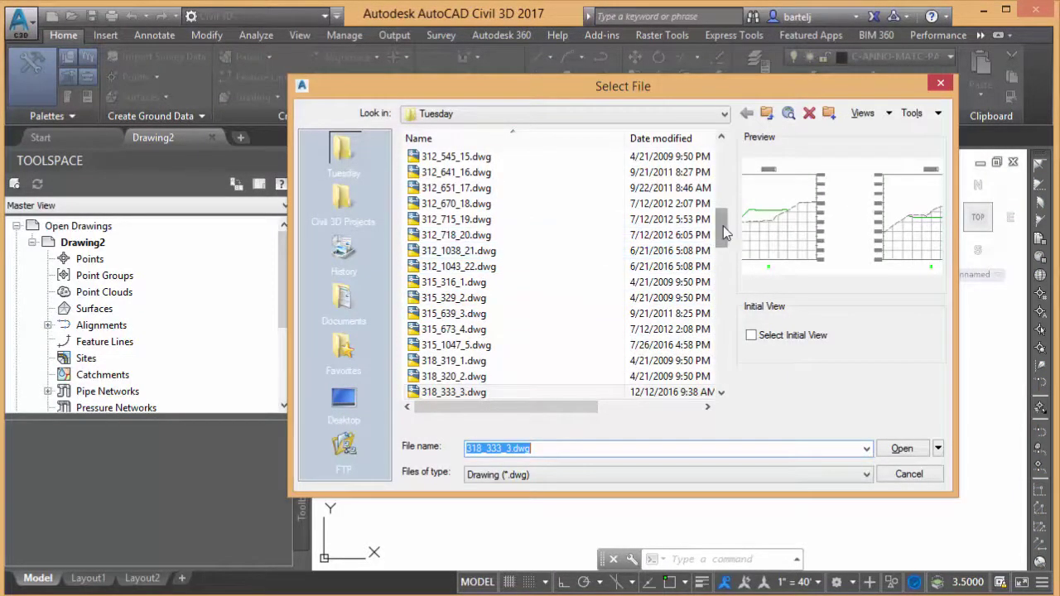
{"action": "left_click_drag", "start_coordinate": [723, 226], "coordinate": [725, 256]}
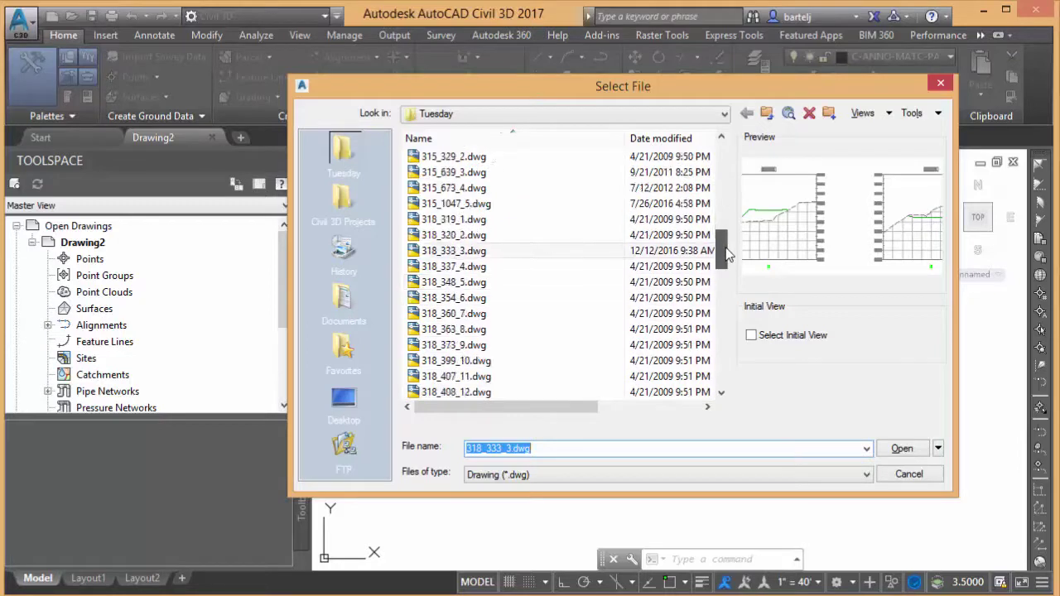
{"action": "left_click", "coordinate": [451, 257]}
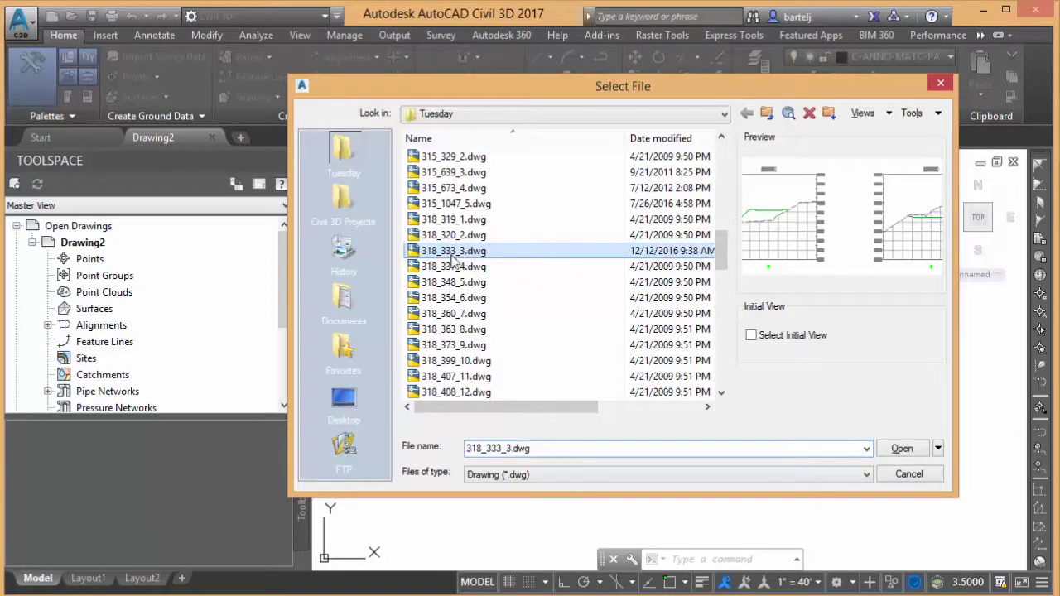
{"action": "left_click", "coordinate": [890, 452]}
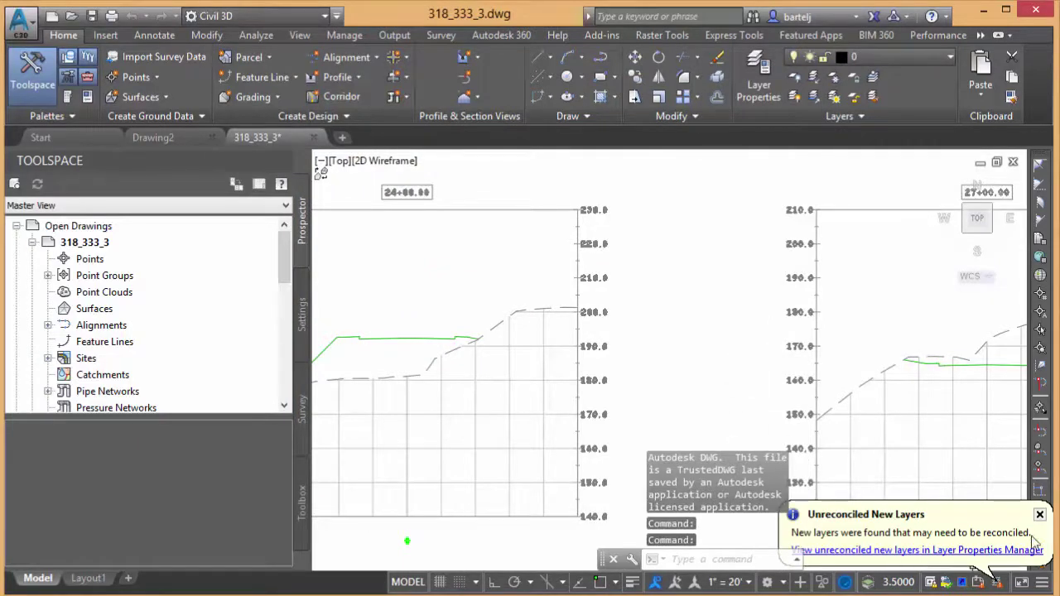
Dismiss the new-layers notice and open Drawing Properties from Drawing Utilities
{"action": "left_click", "coordinate": [1041, 516]}
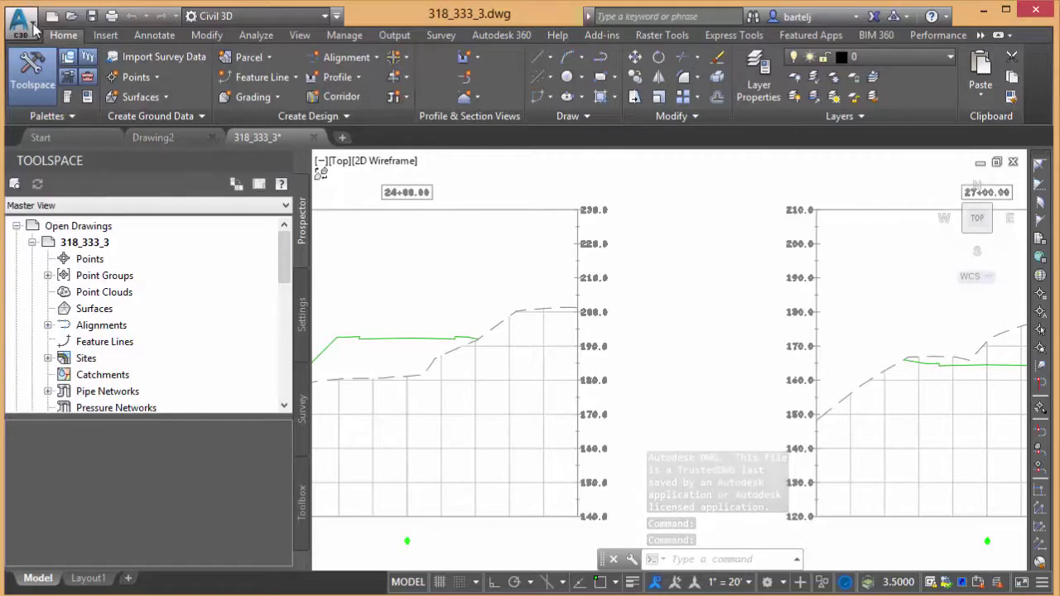
{"action": "left_click", "coordinate": [23, 20]}
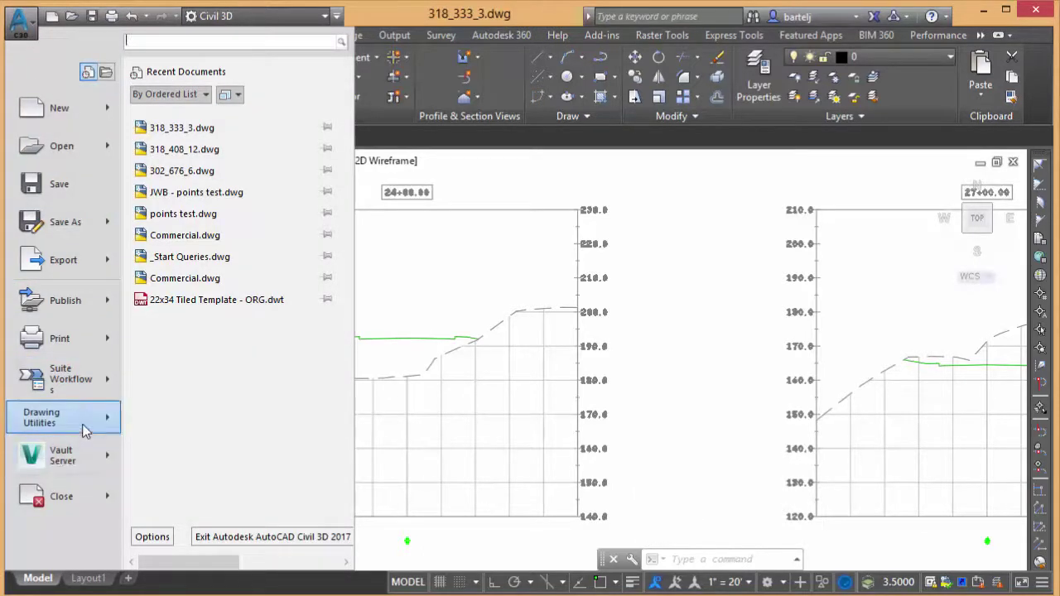
{"action": "mouse_move", "coordinate": [86, 429]}
{"action": "left_click", "coordinate": [216, 108]}
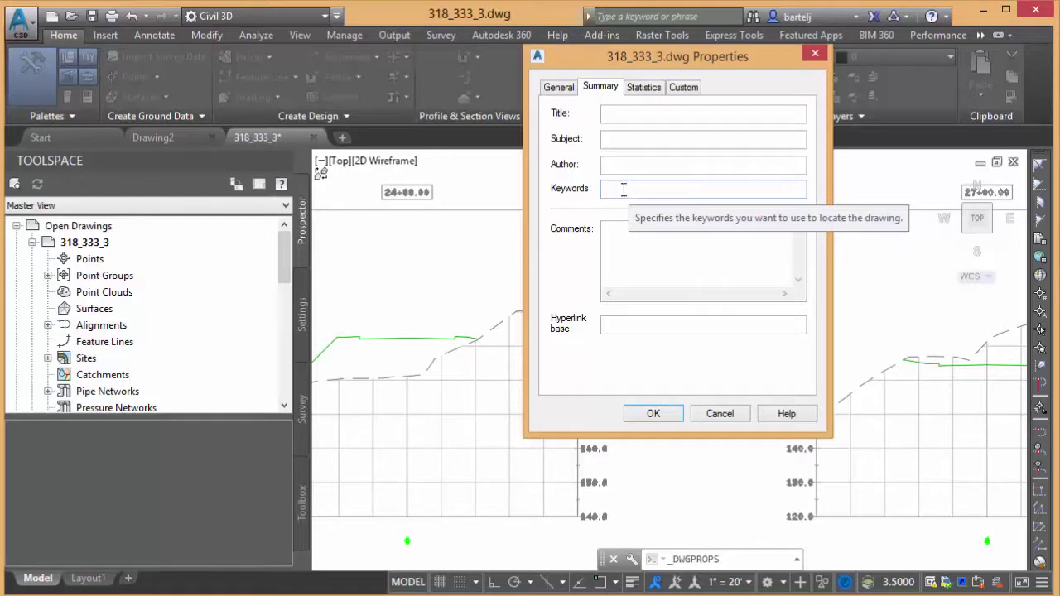
Enter Kane as the drawing's Keywords and confirm the Properties dialog
{"action": "left_click", "coordinate": [625, 189]}
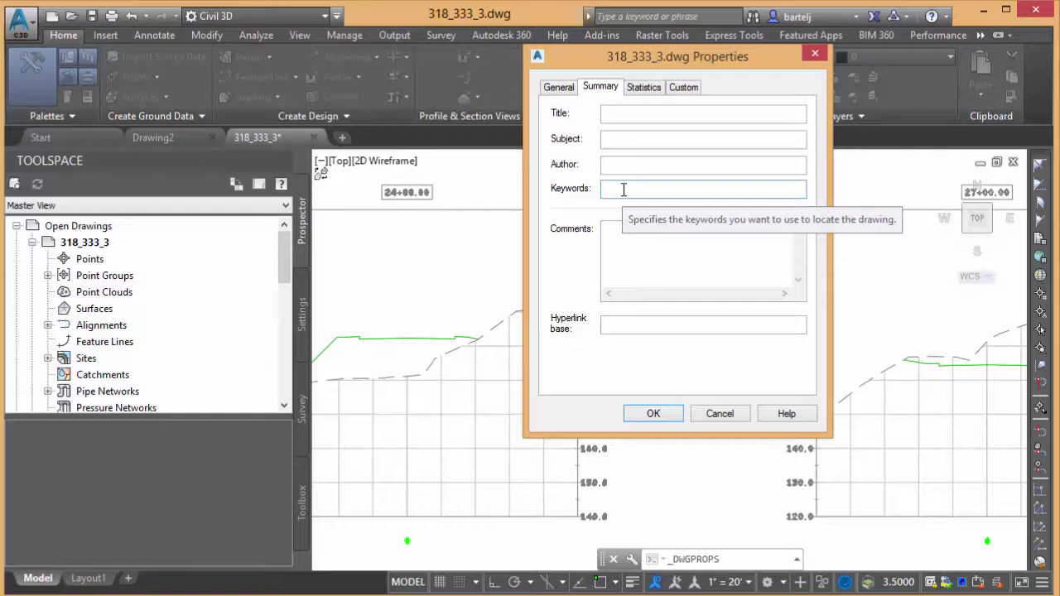
{"action": "type", "text": "Kane"}
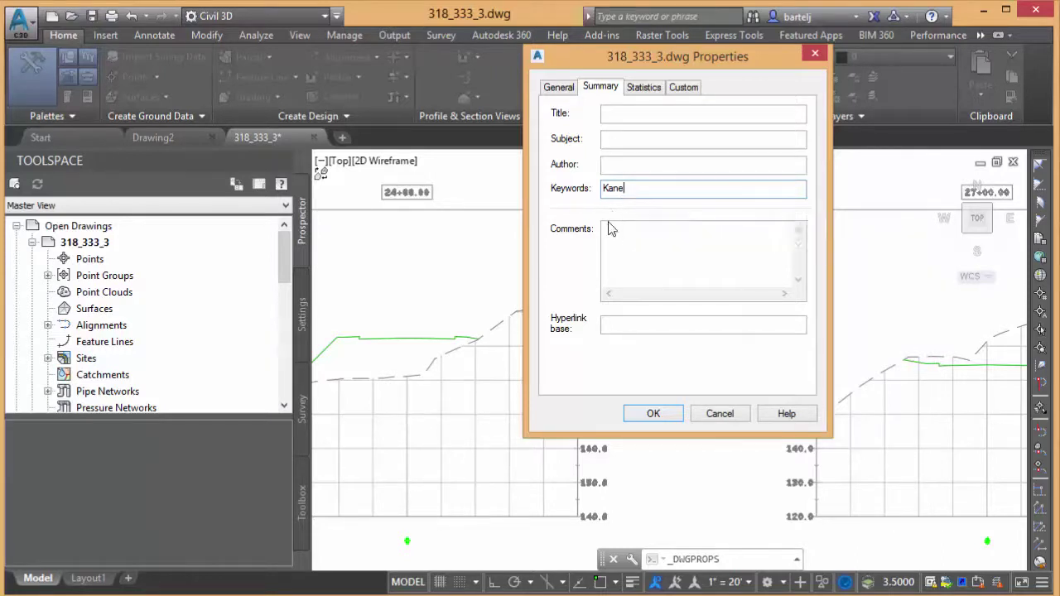
{"action": "left_click", "coordinate": [655, 414]}
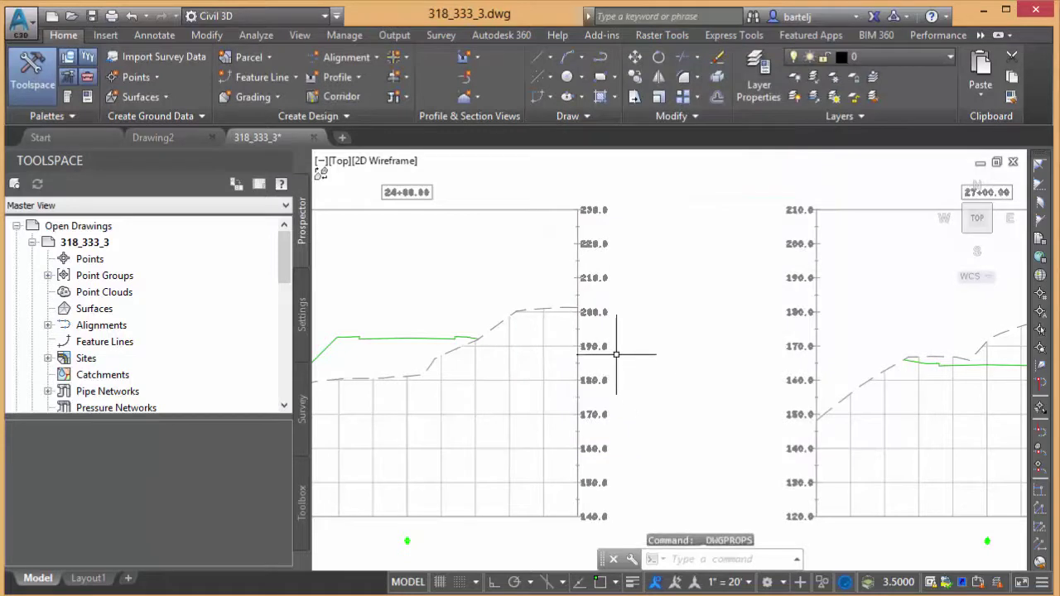
Save 318_333_3.dwg and close it from the application menu
{"action": "left_click", "coordinate": [91, 18]}
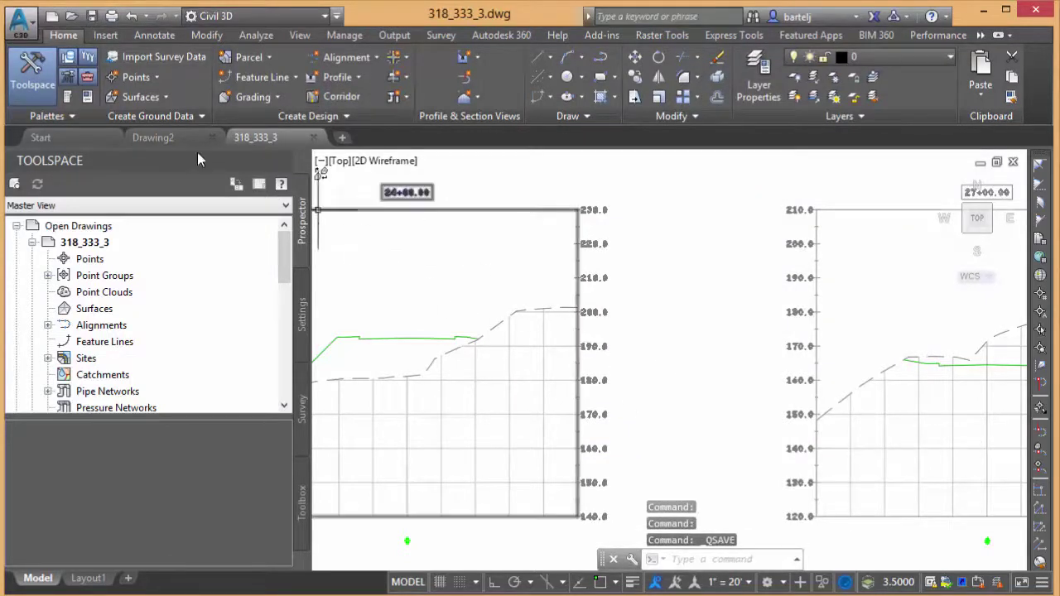
{"action": "left_click", "coordinate": [20, 20]}
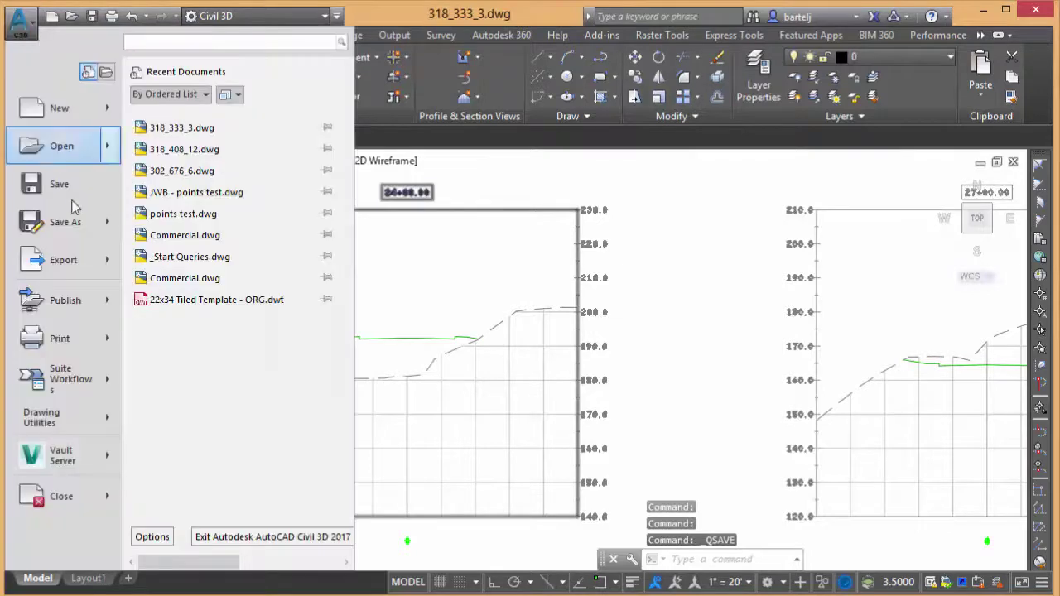
{"action": "left_click", "coordinate": [73, 499]}
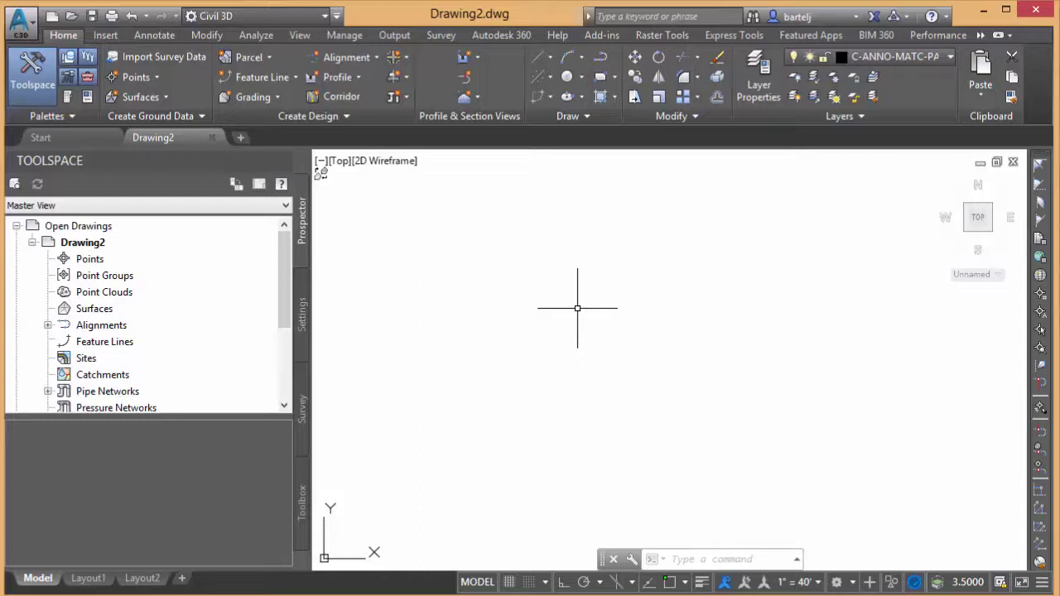
Launch DesignCenter with ADC and start a Search on the Tuesday folder
{"action": "type", "text": "A"}
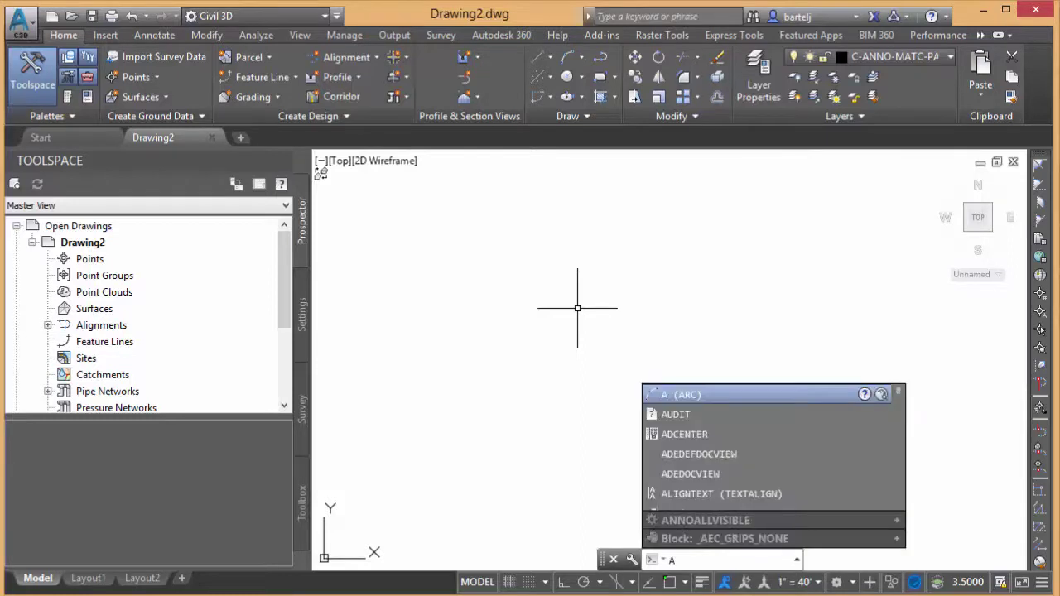
{"action": "type", "text": "Dc"}
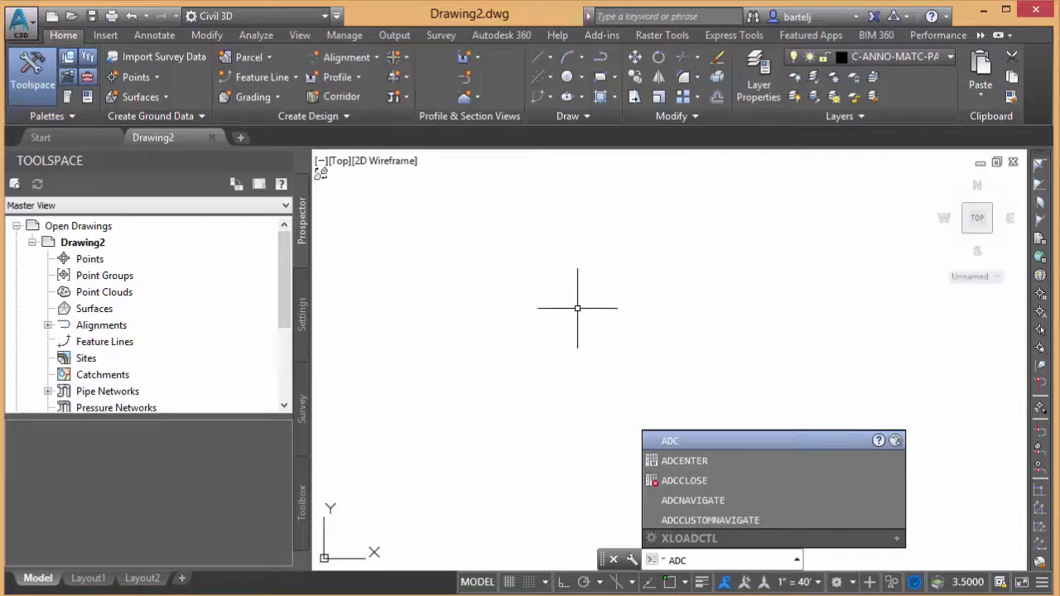
{"action": "key", "text": "Return"}
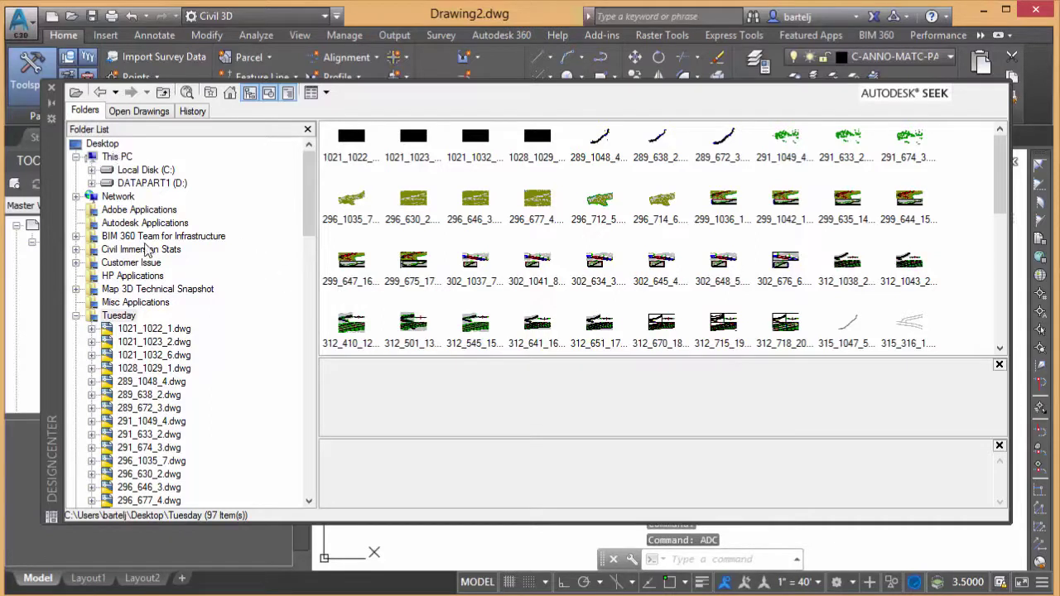
{"action": "left_click", "coordinate": [127, 317]}
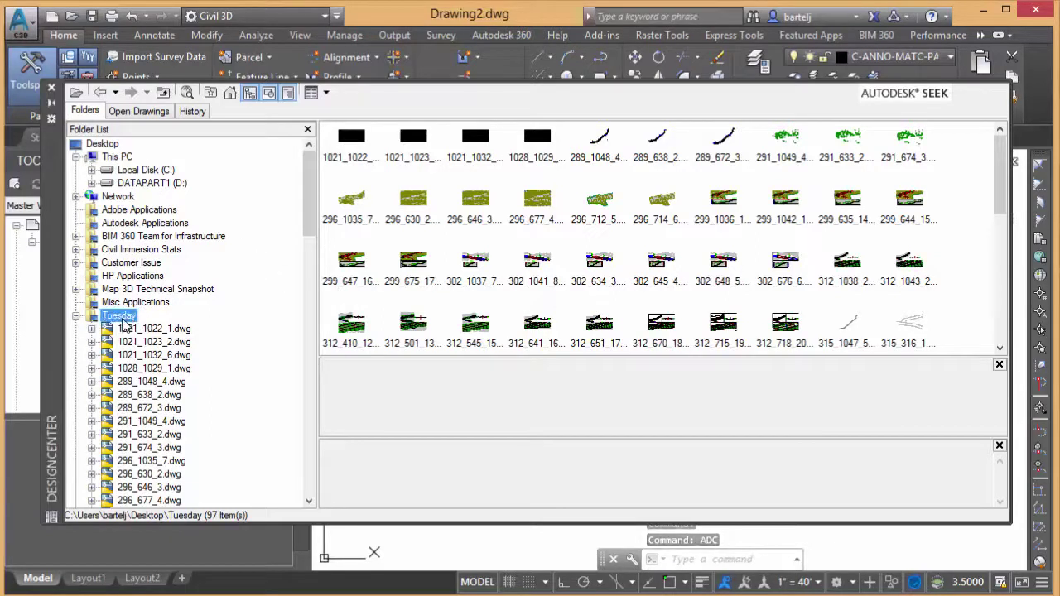
{"action": "right_click", "coordinate": [125, 316]}
{"action": "left_click", "coordinate": [168, 344]}
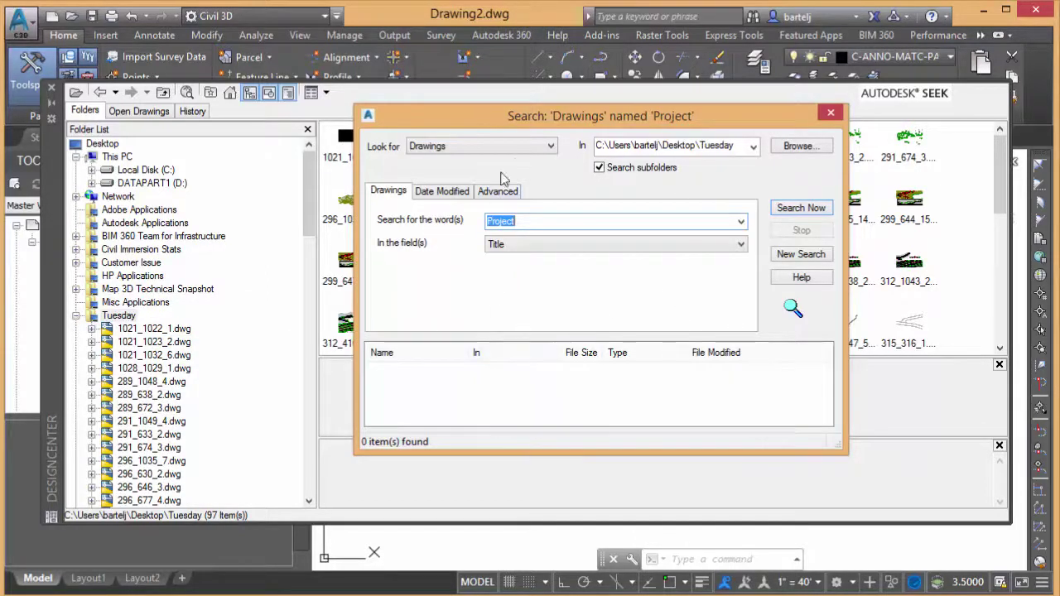
Set the search to Drawings with the word Kane in the Keywords field
{"action": "left_click", "coordinate": [550, 147]}
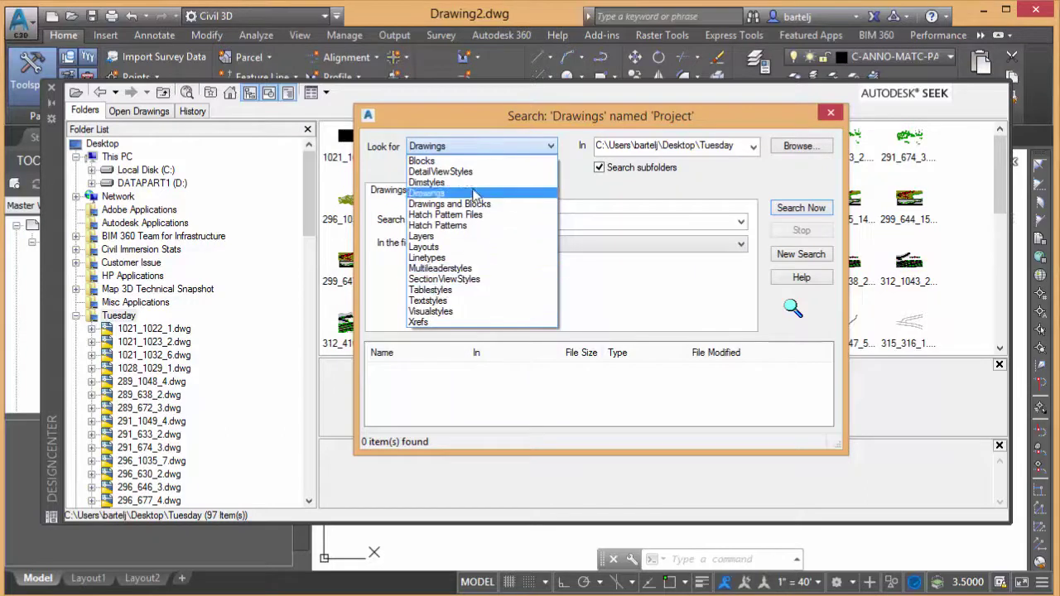
{"action": "left_click", "coordinate": [464, 193]}
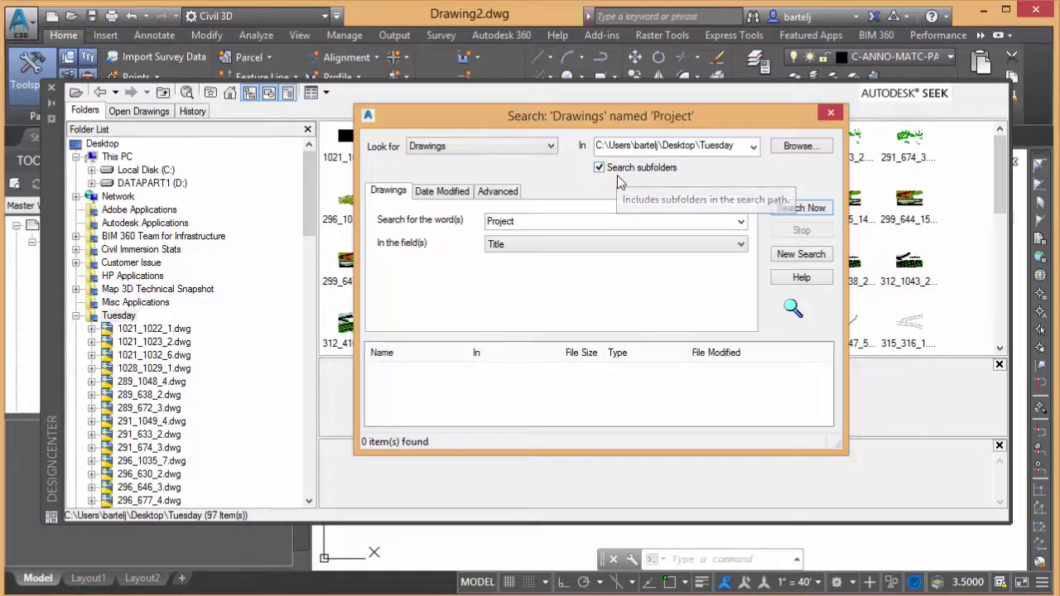
{"action": "left_click_drag", "start_coordinate": [523, 221], "coordinate": [489, 228]}
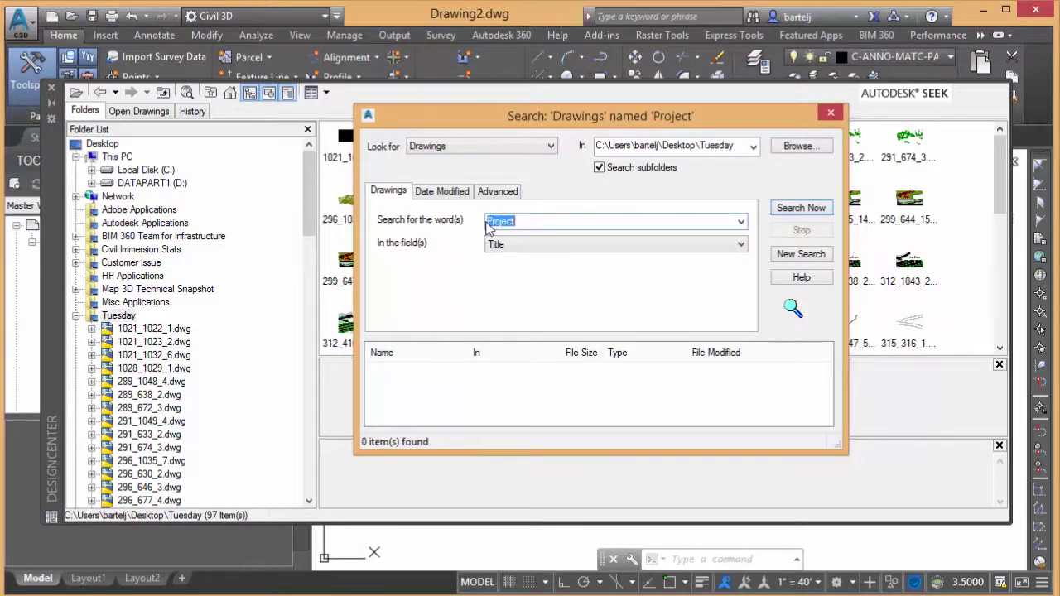
{"action": "type", "text": "Kane"}
{"action": "left_click", "coordinate": [743, 245]}
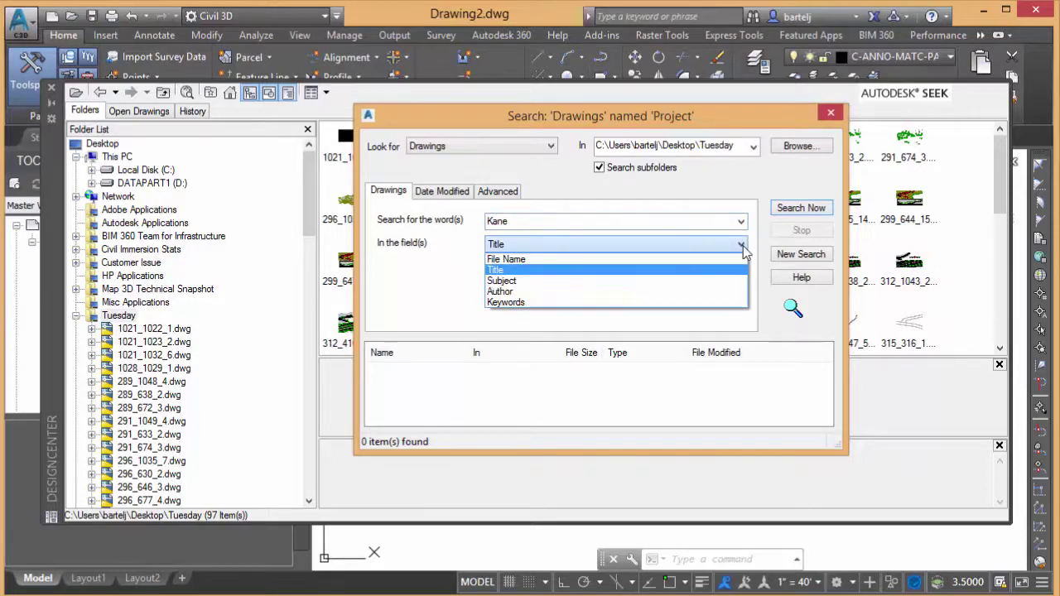
{"action": "left_click", "coordinate": [580, 307]}
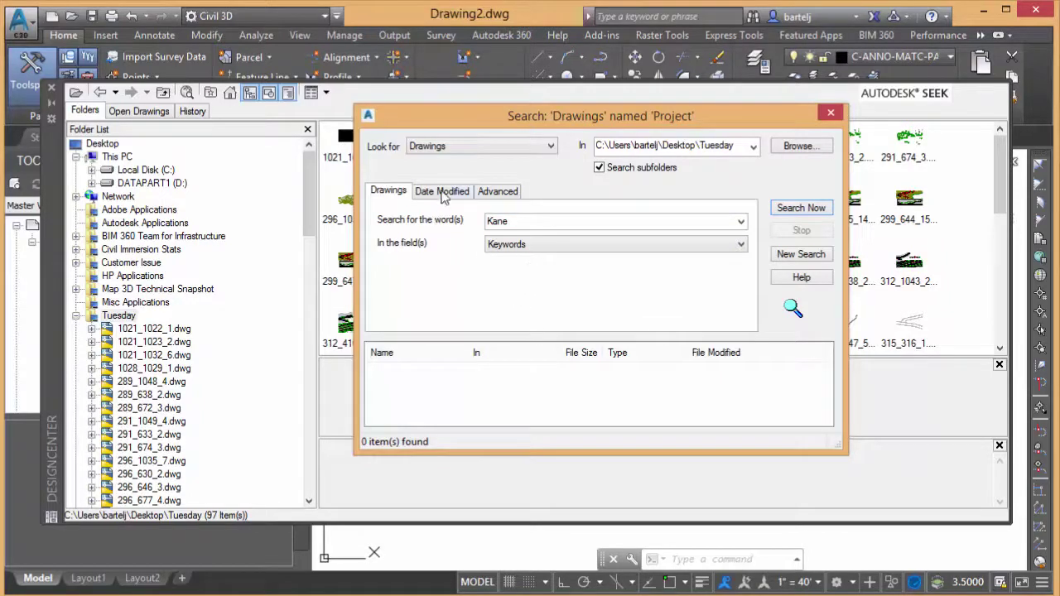
Review the Date Modified and Advanced tabs, then run the Kane search
{"action": "left_click", "coordinate": [443, 193]}
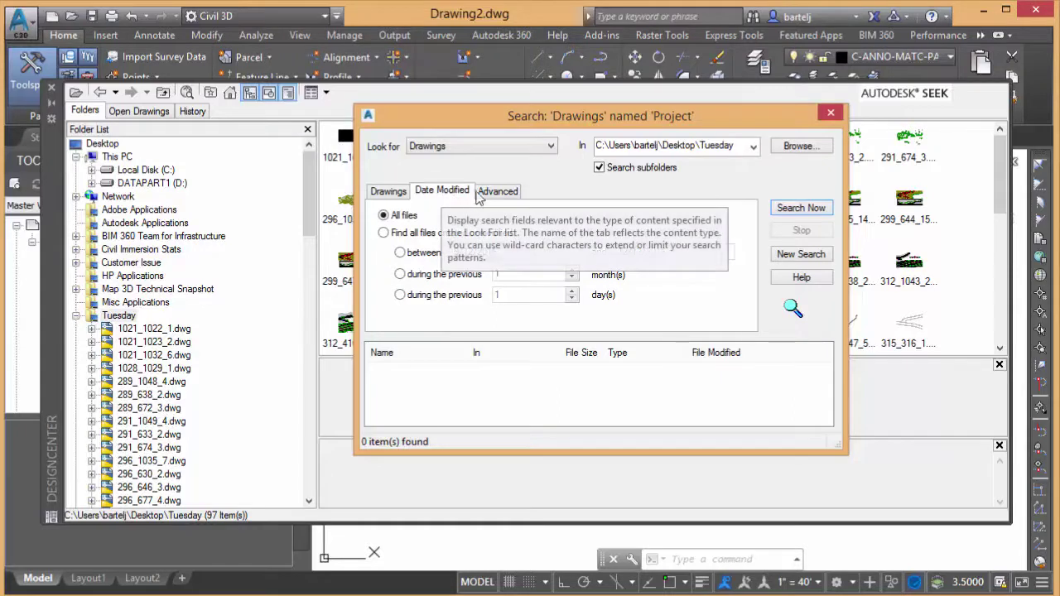
{"action": "left_click", "coordinate": [497, 191]}
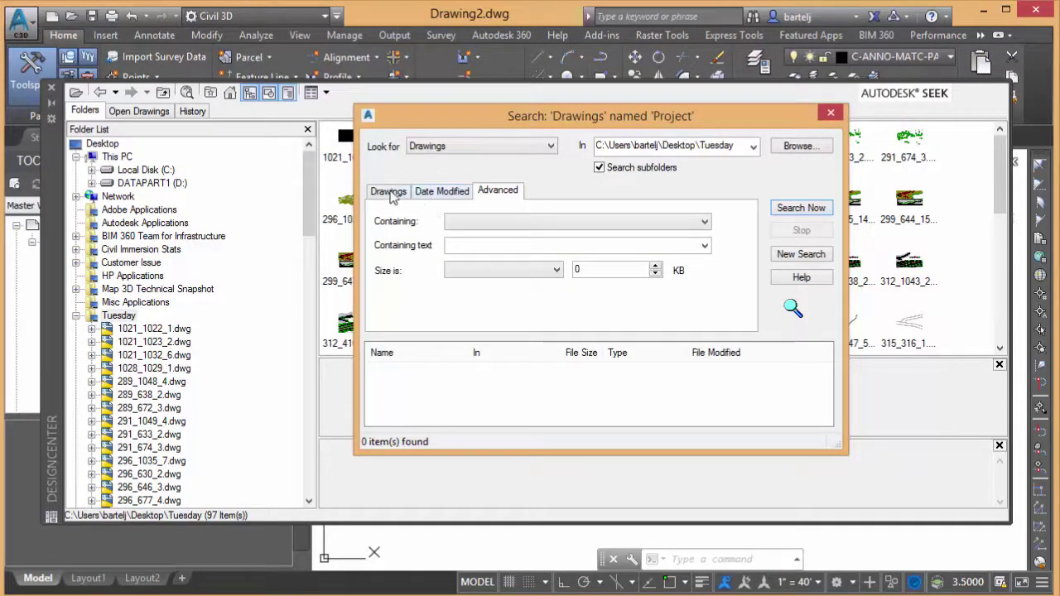
{"action": "left_click", "coordinate": [390, 192]}
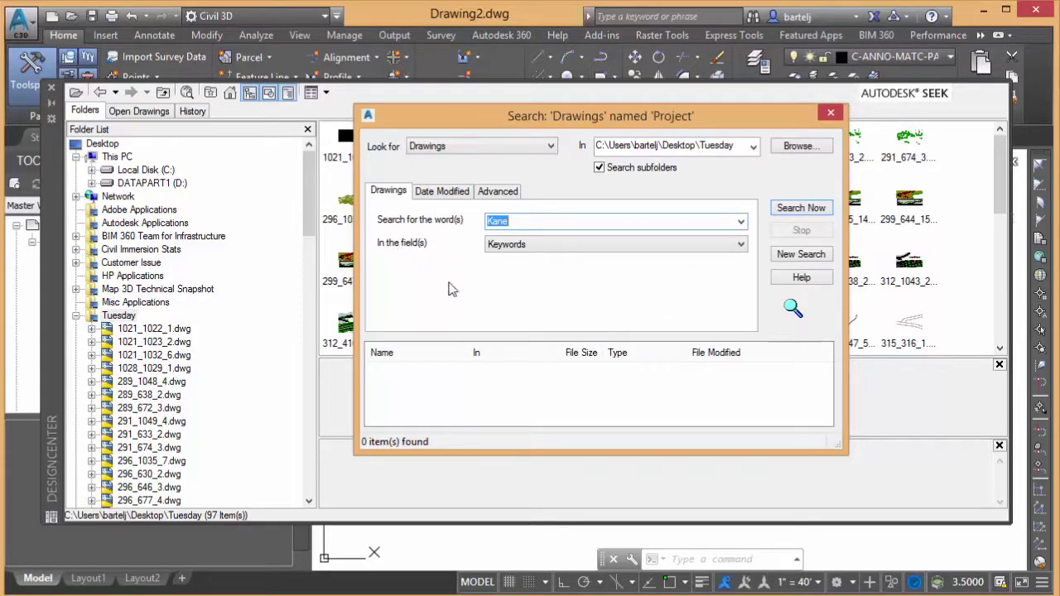
{"action": "left_click", "coordinate": [795, 211]}
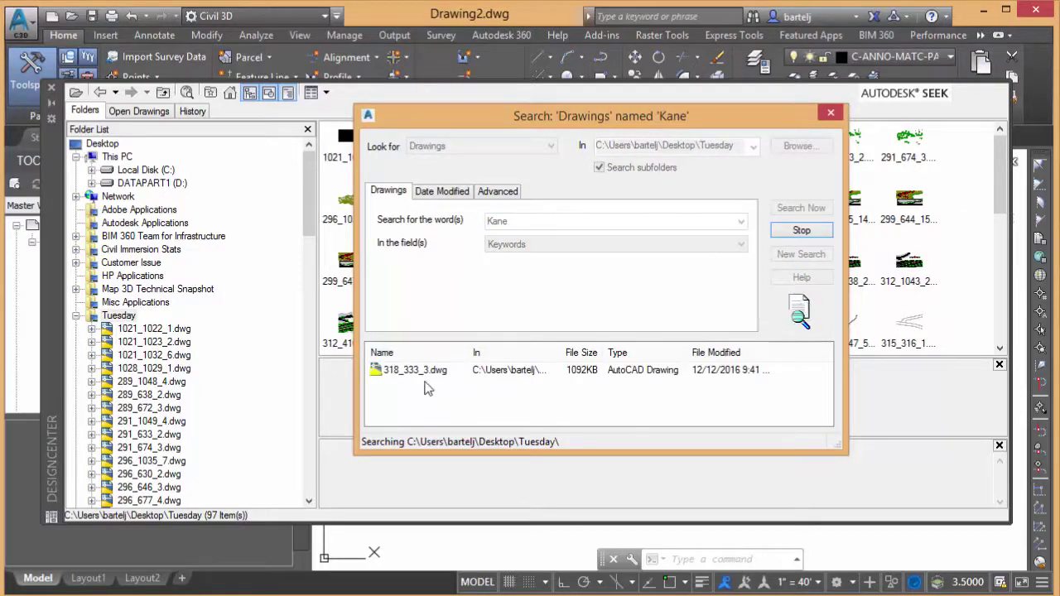
Select the single result 318_333_3.dwg, then the search word Kane
{"action": "left_click", "coordinate": [390, 377]}
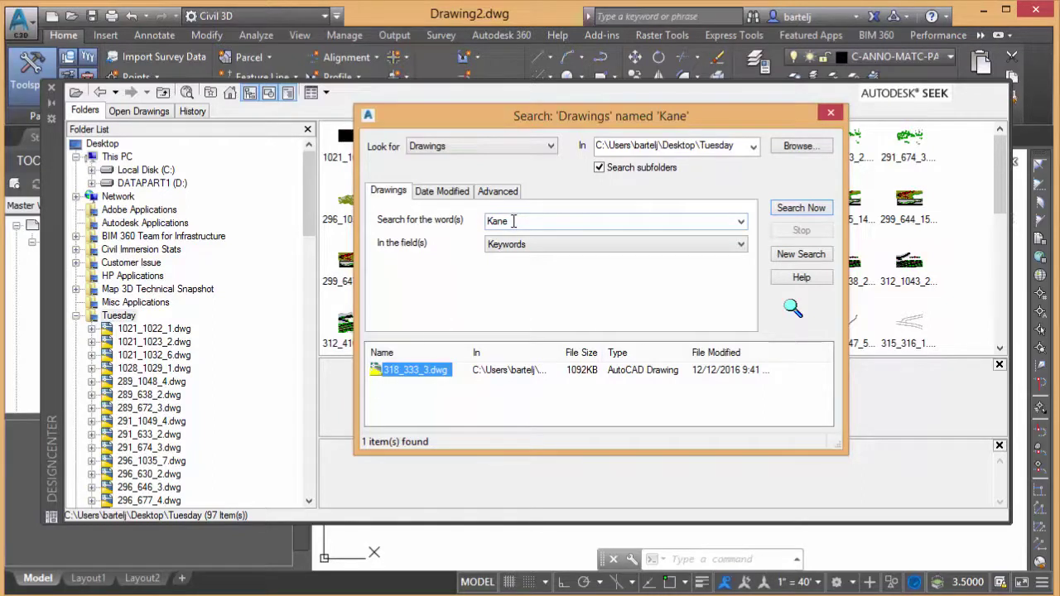
{"action": "double_click", "coordinate": [514, 221]}
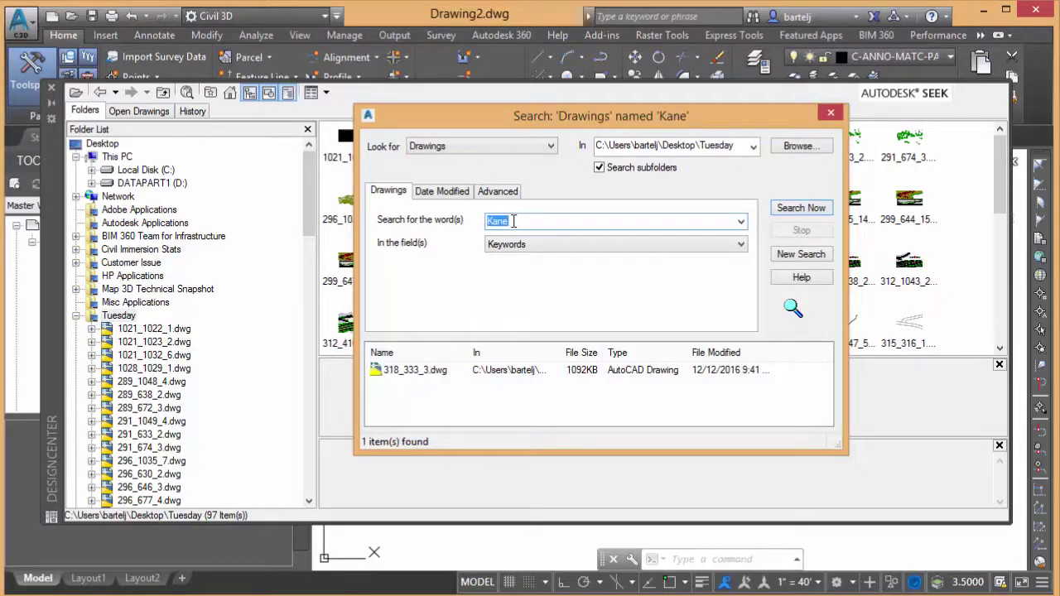